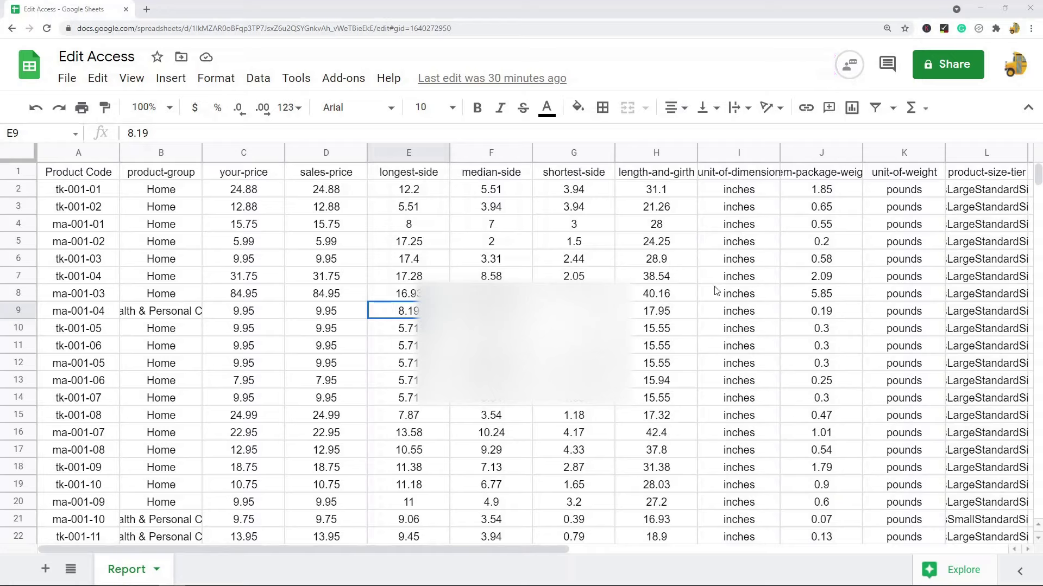
Share the Edit Access spreadsheet with the suggested contact as a Viewer and send the invitation.
{"action": "left_click", "coordinate": [944, 69]}
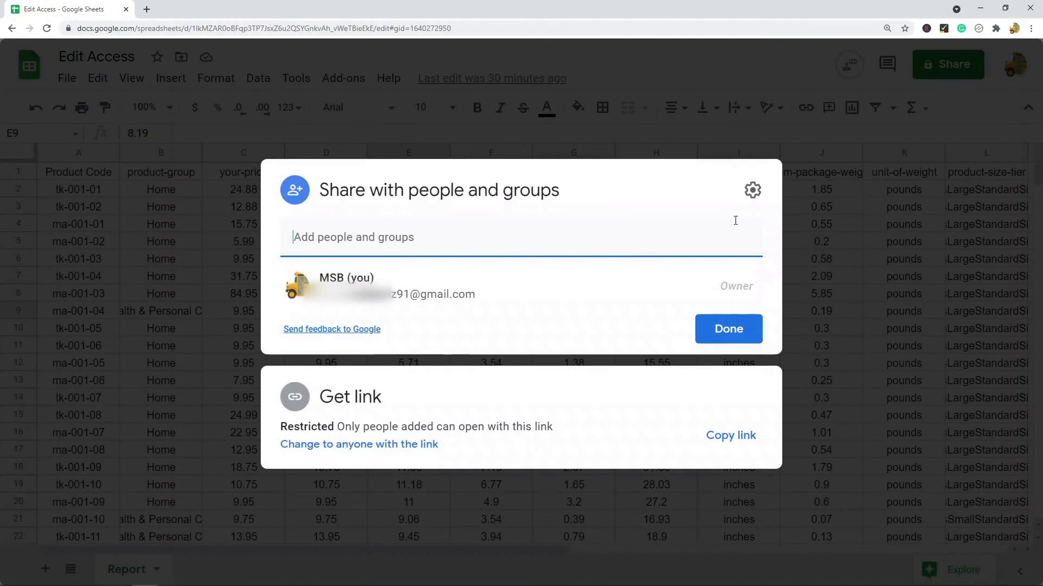
{"action": "type", "text": "n"}
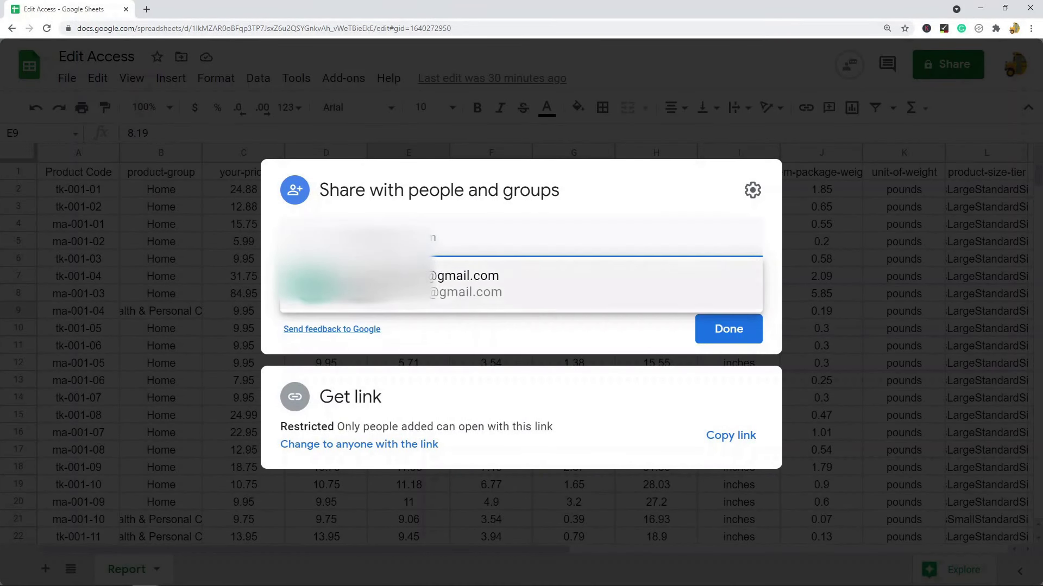
{"action": "left_click", "coordinate": [459, 277]}
{"action": "left_click", "coordinate": [369, 306]}
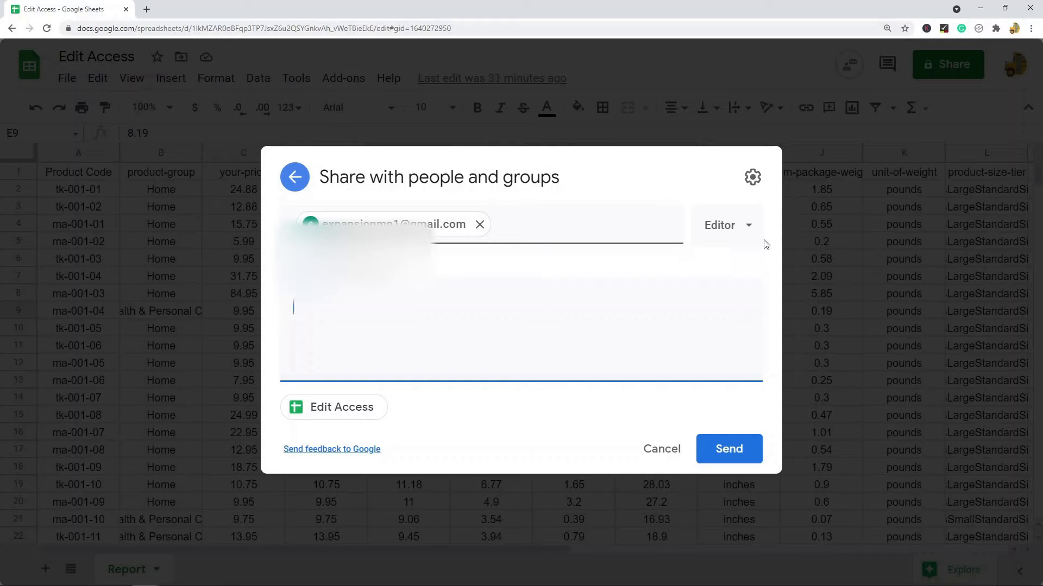
{"action": "left_click", "coordinate": [745, 227]}
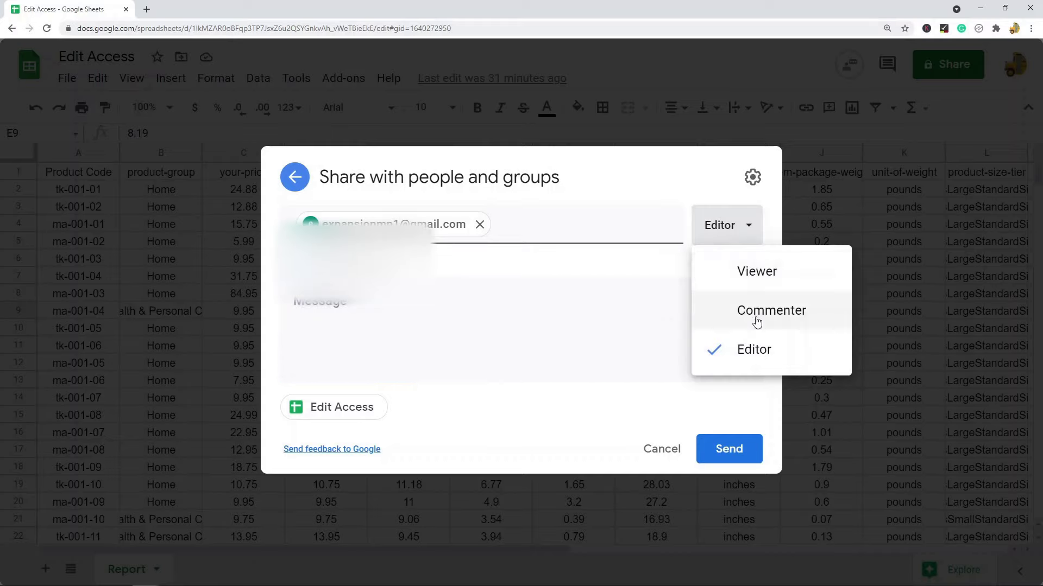
{"action": "left_click", "coordinate": [761, 274]}
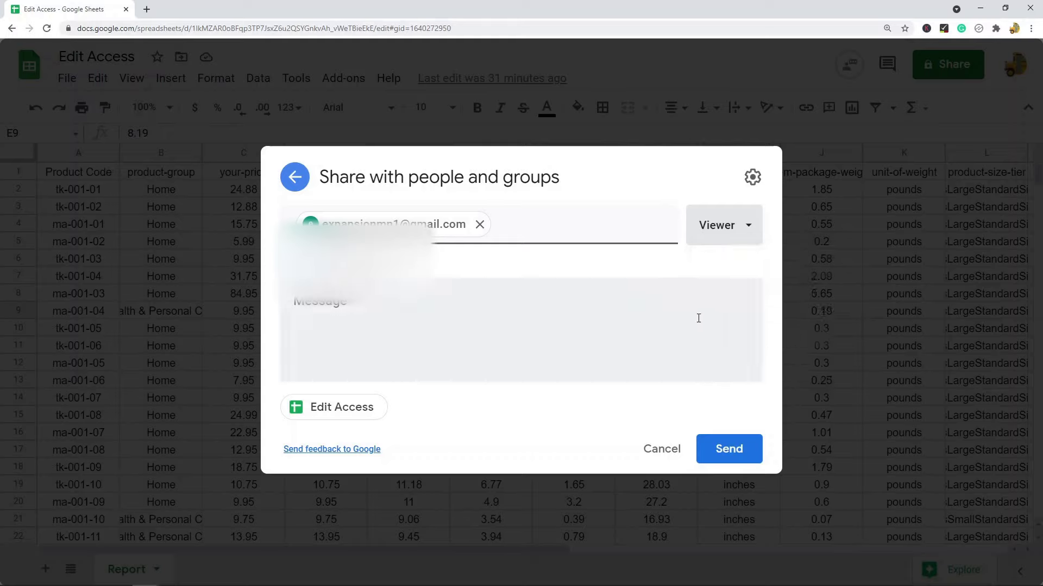
{"action": "left_click", "coordinate": [731, 450]}
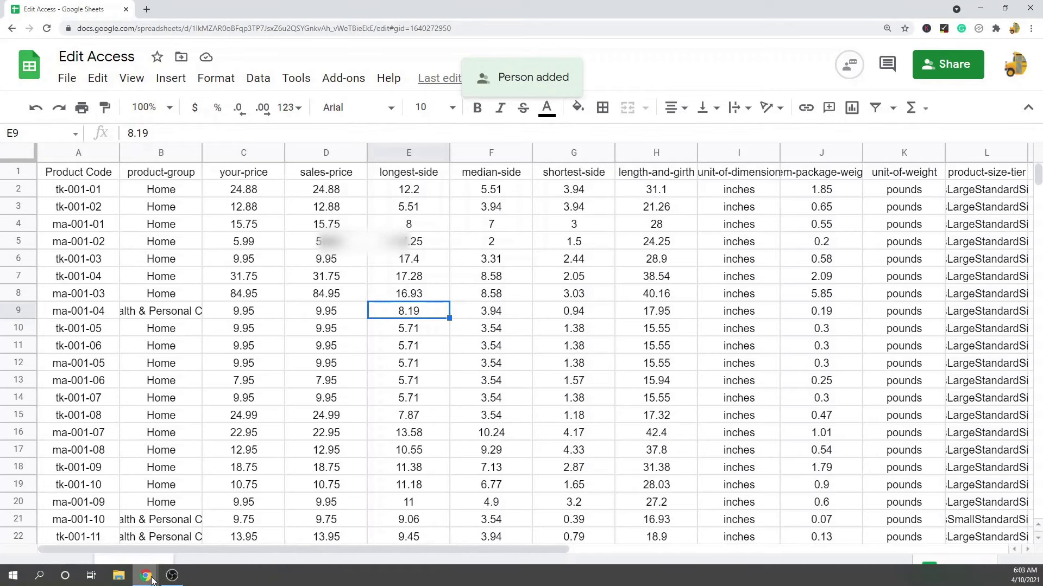
In the viewer's incognito window, reload the shared Edit Access sheet.
{"action": "mouse_move", "coordinate": [151, 580]}
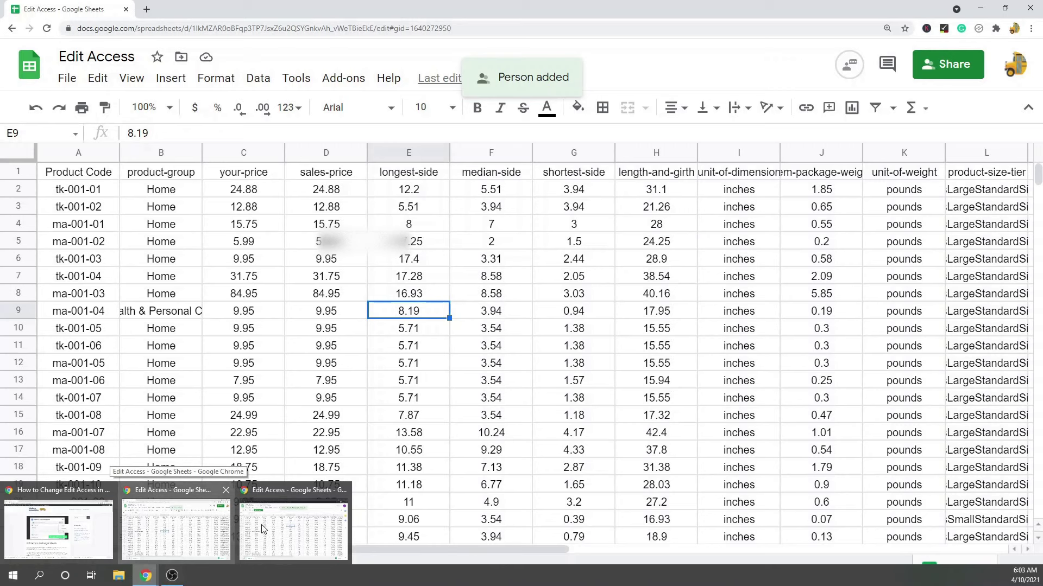
{"action": "mouse_move", "coordinate": [263, 530]}
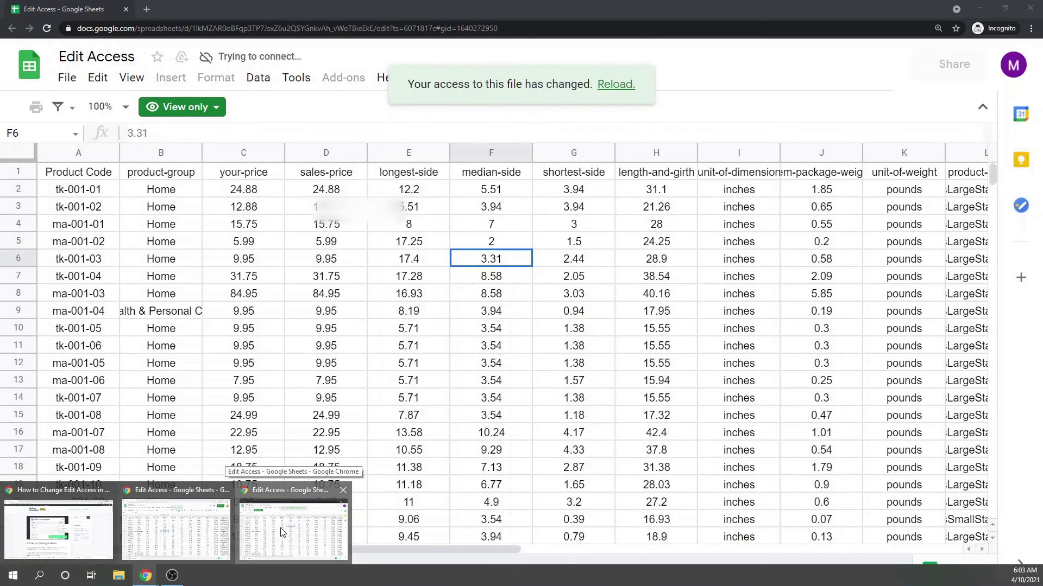
{"action": "left_click", "coordinate": [282, 532]}
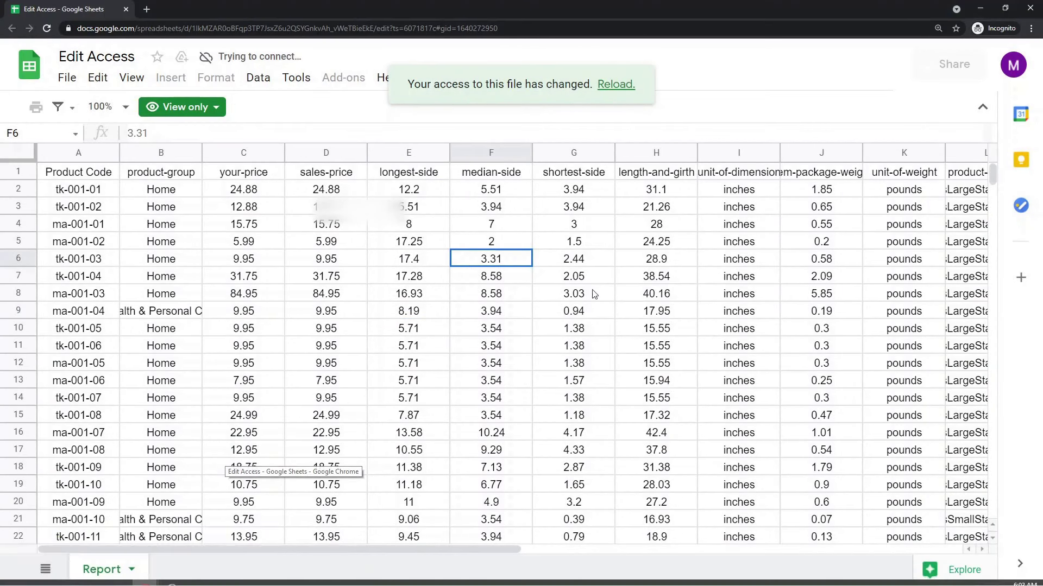
{"action": "left_click", "coordinate": [615, 85]}
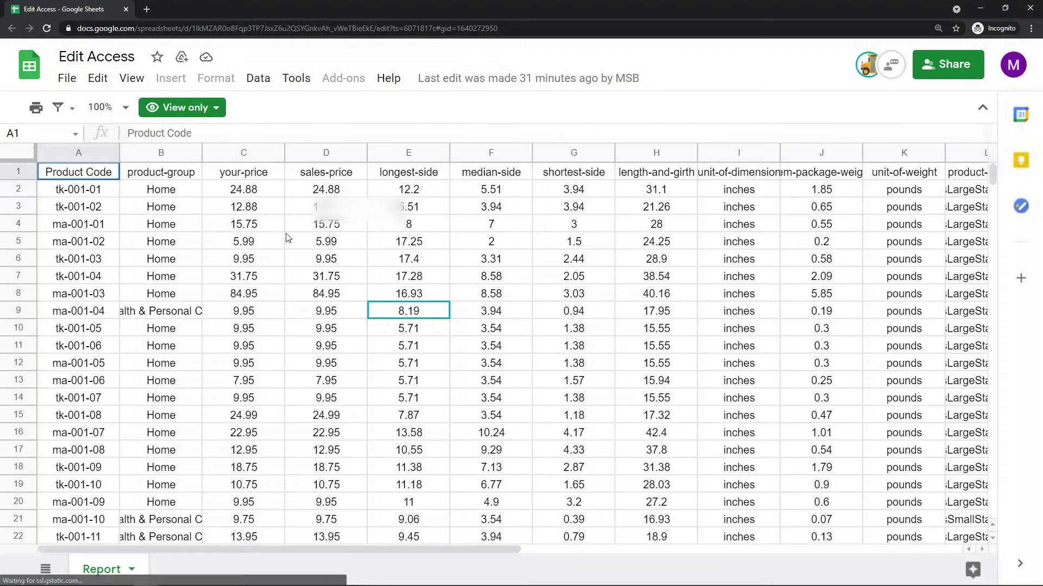
Select cells C4, D5, the range C4:E10 and G6 to test whether the viewer can edit.
{"action": "left_click", "coordinate": [271, 231]}
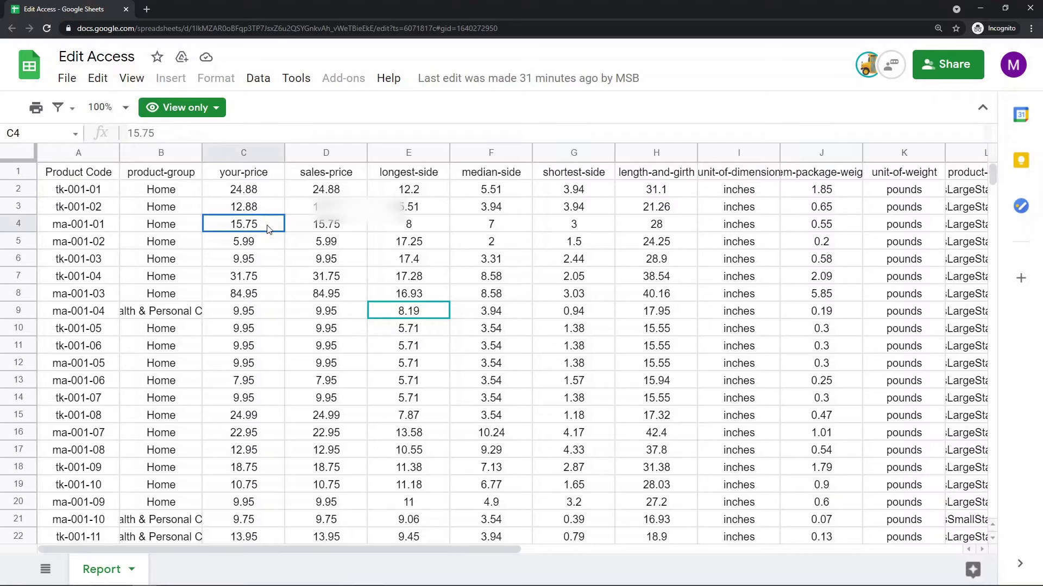
{"action": "left_click", "coordinate": [267, 247]}
{"action": "left_click", "coordinate": [303, 248]}
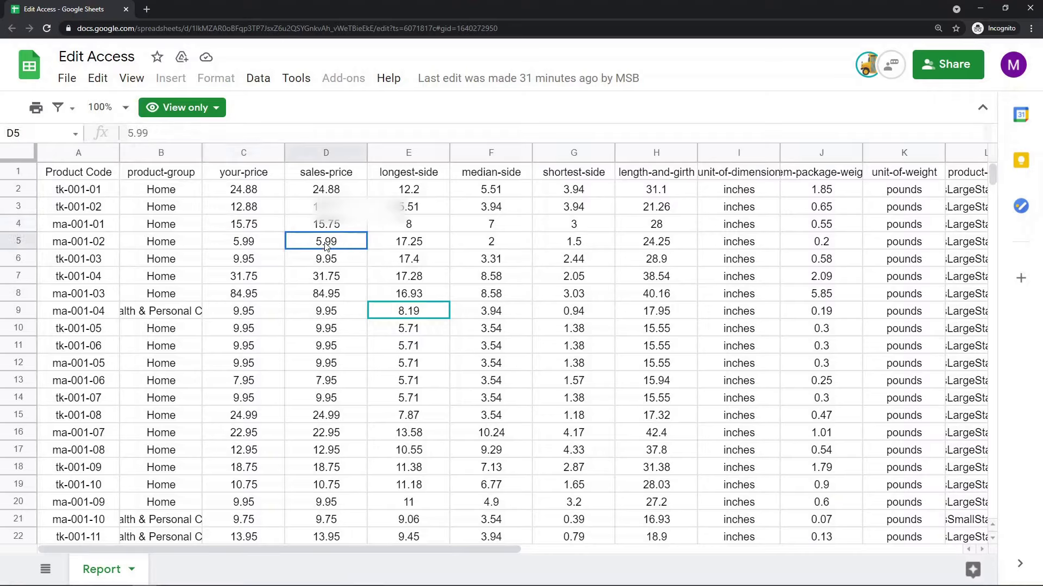
{"action": "left_click", "coordinate": [270, 265]}
{"action": "left_click", "coordinate": [243, 224]}
{"action": "left_click", "coordinate": [408, 328], "text": "shift"}
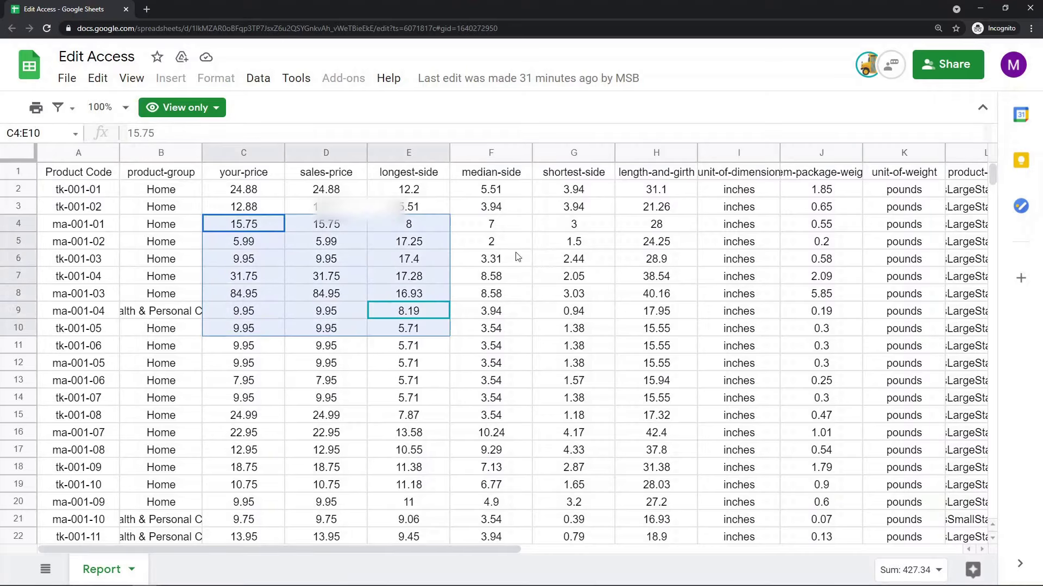
{"action": "left_click", "coordinate": [567, 263]}
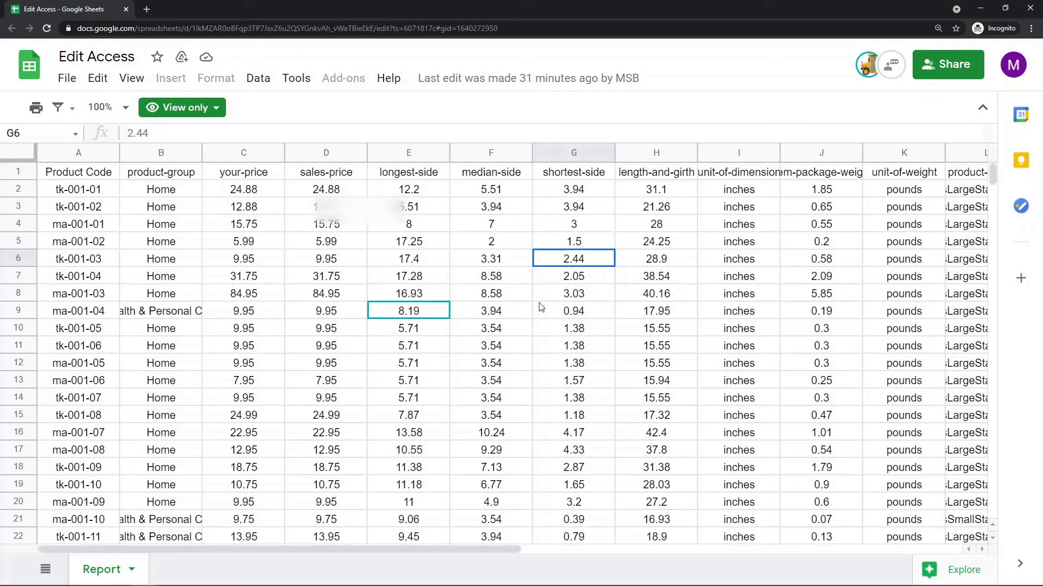
From the view-only notice, send the owner an edit-access request with the message 'I don't have edit access, please give me access'.
{"action": "left_click", "coordinate": [212, 116]}
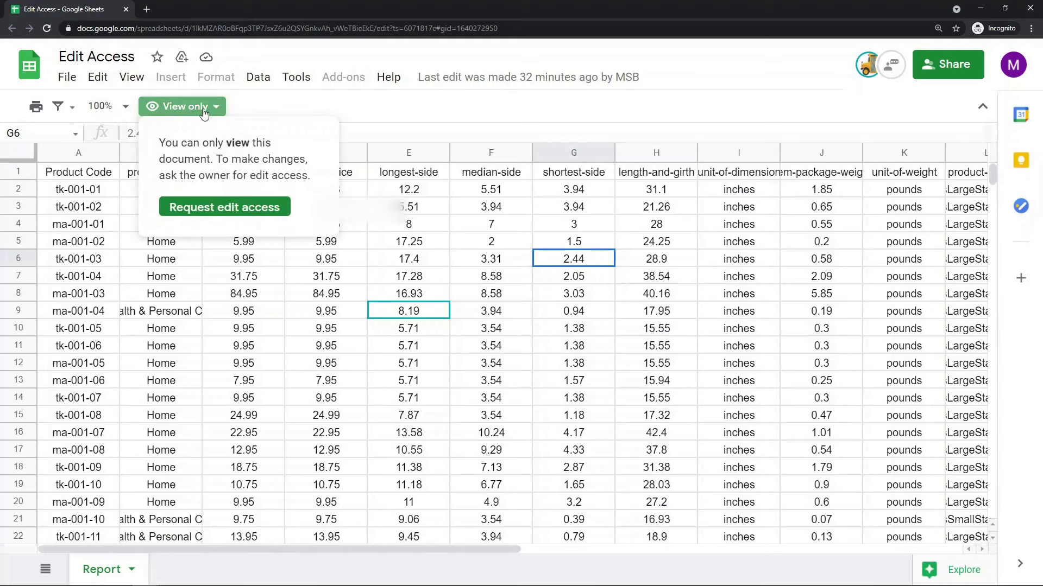
{"action": "left_click", "coordinate": [222, 214]}
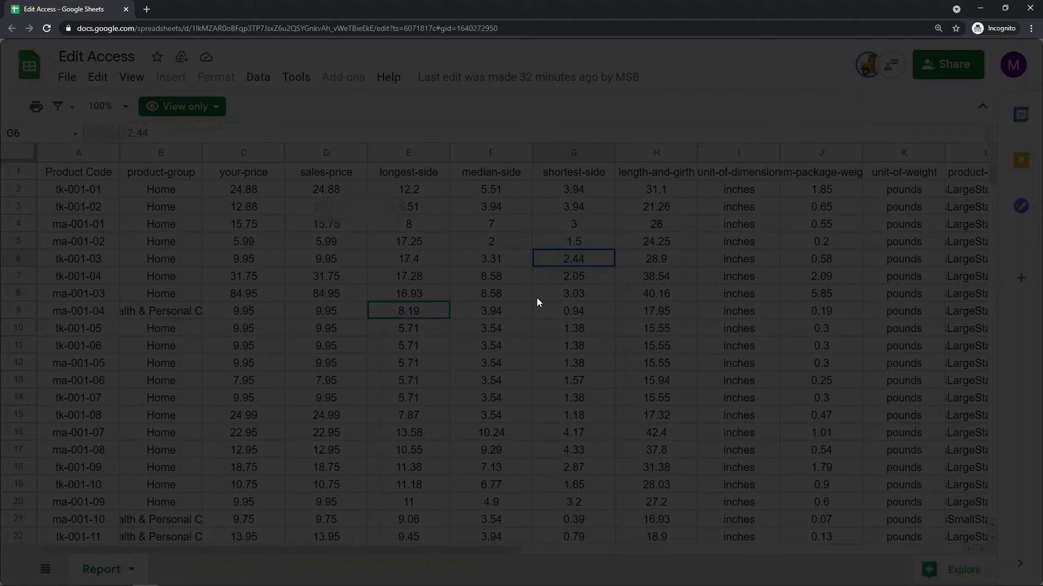
{"action": "left_click", "coordinate": [426, 304]}
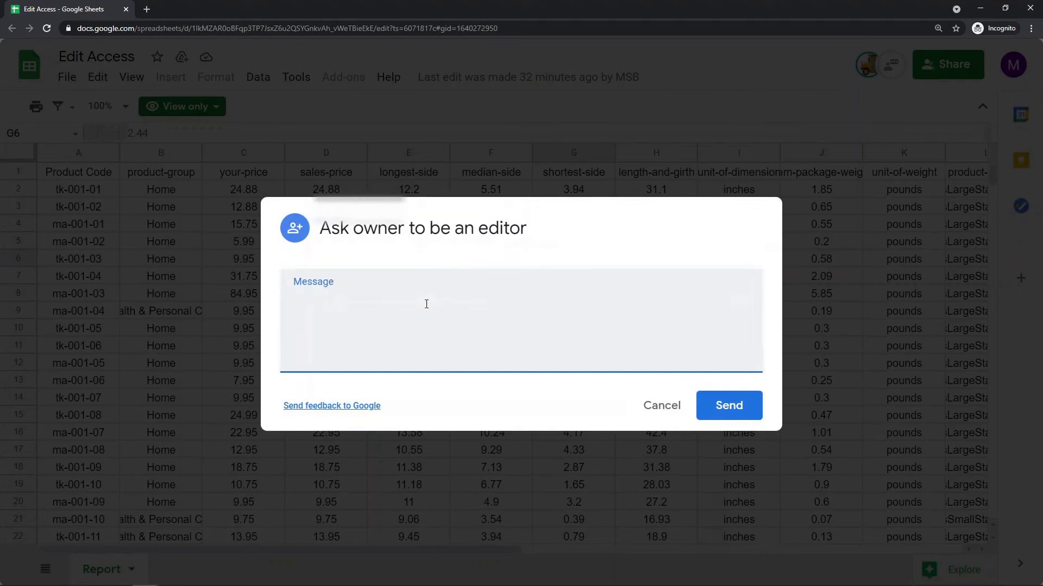
{"action": "type", "text": "I"}
{"action": "key", "text": "BackSpace"}
{"action": "type", "text": "I don't ha"}
{"action": "key", "text": "BackSpace"}
{"action": "key", "text": "BackSpace"}
{"action": "type", "text": "have a"}
{"action": "key", "text": "BackSpace"}
{"action": "type", "text": "edit access,"}
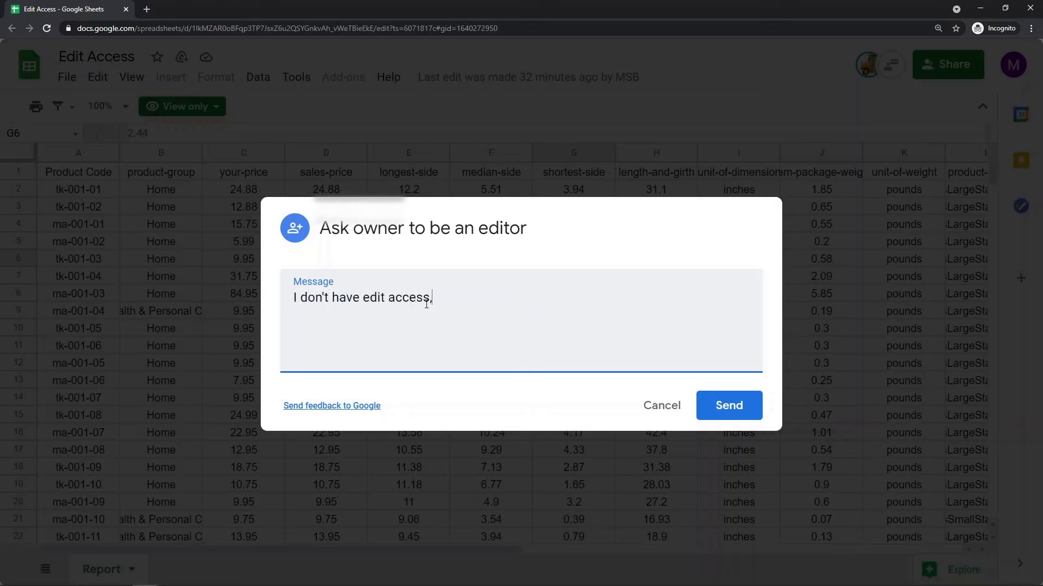
{"action": "type", "text": " please give me ac"}
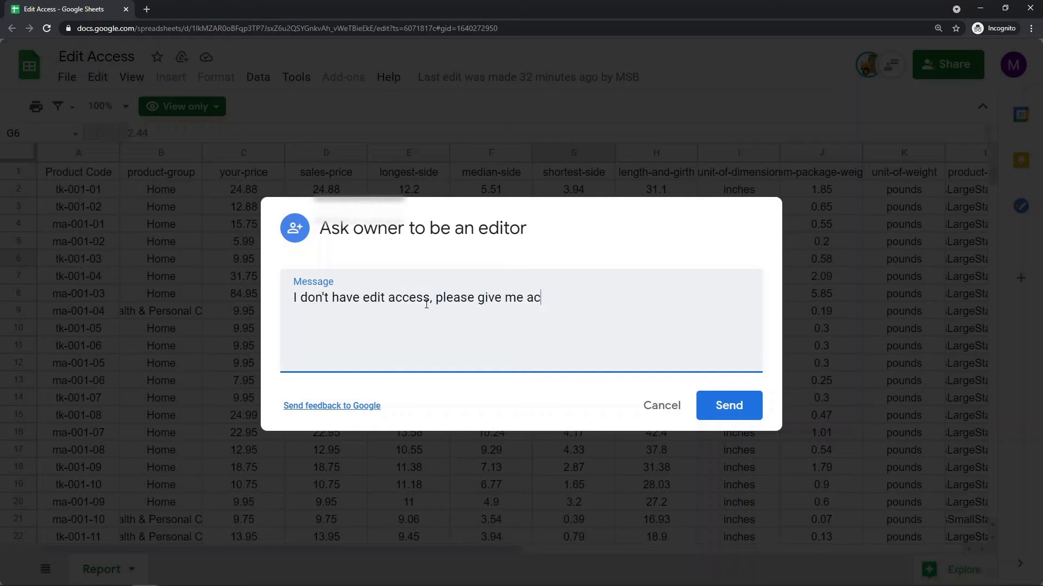
{"action": "type", "text": "cess"}
{"action": "left_click", "coordinate": [706, 408]}
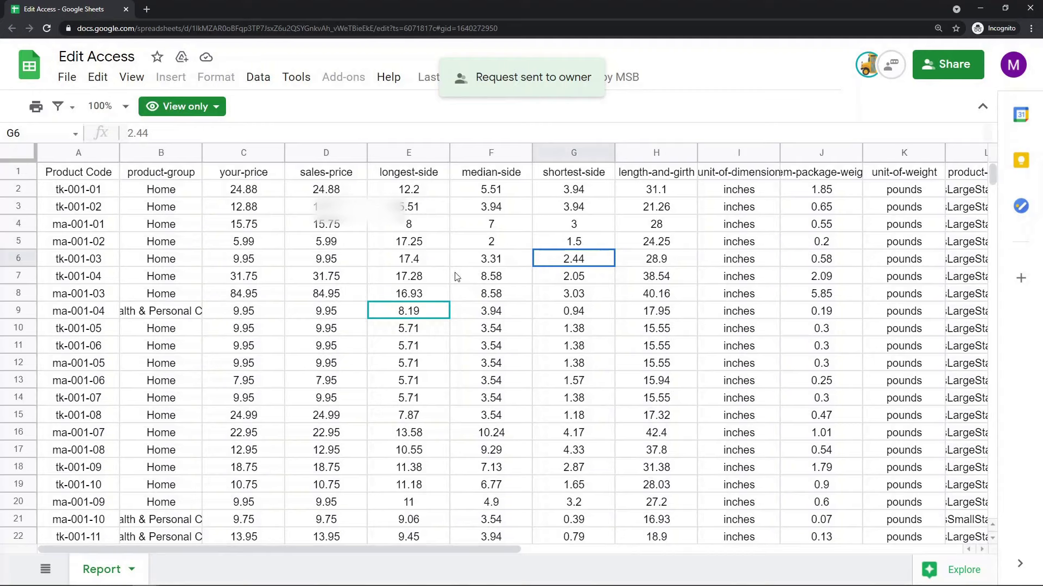
In the owner's window, open Share settings and the Viewer role menu for the collaborator.
{"action": "mouse_move", "coordinate": [248, 582]}
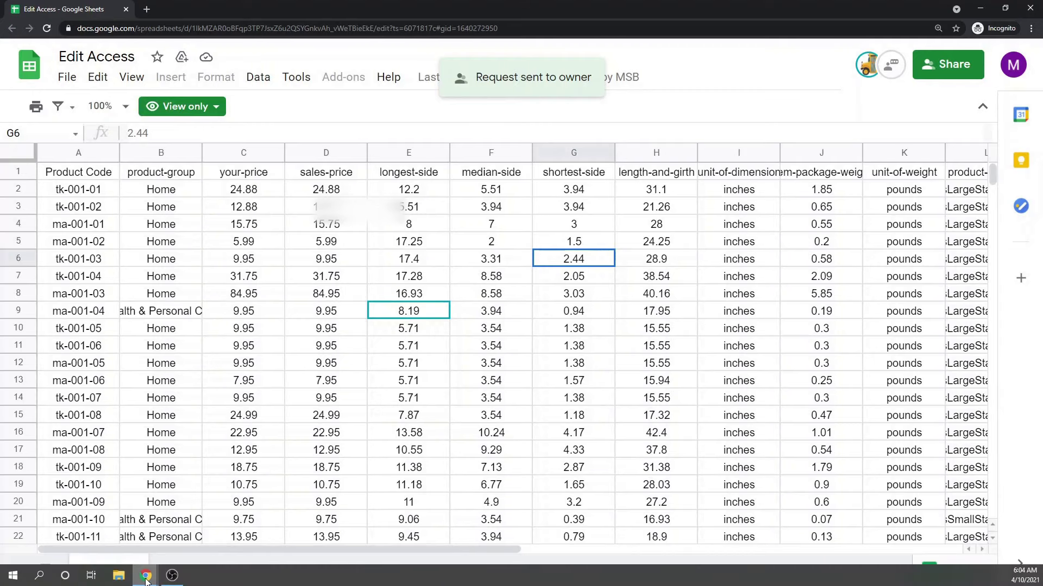
{"action": "mouse_move", "coordinate": [147, 580]}
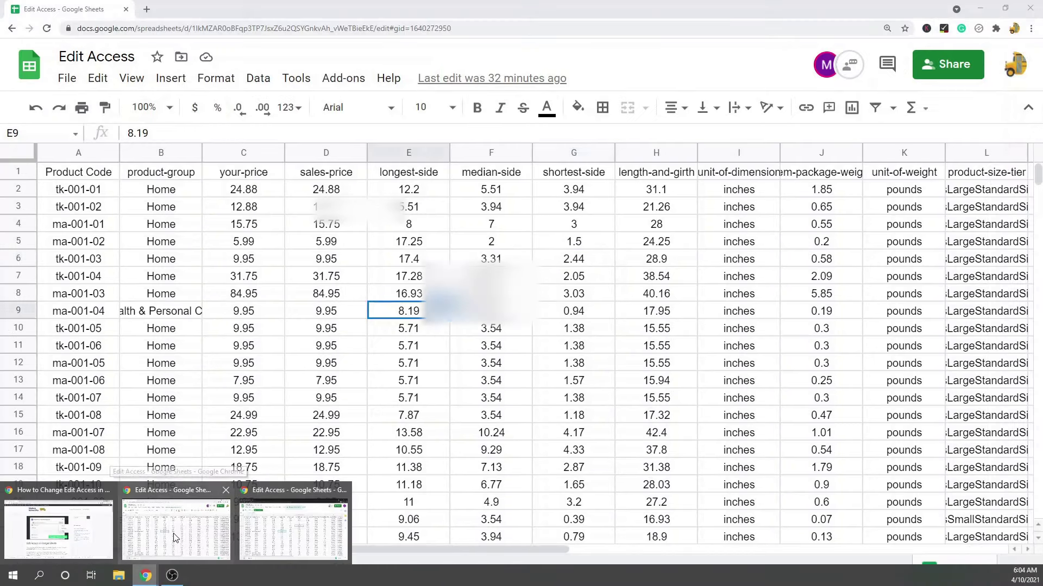
{"action": "left_click", "coordinate": [175, 537]}
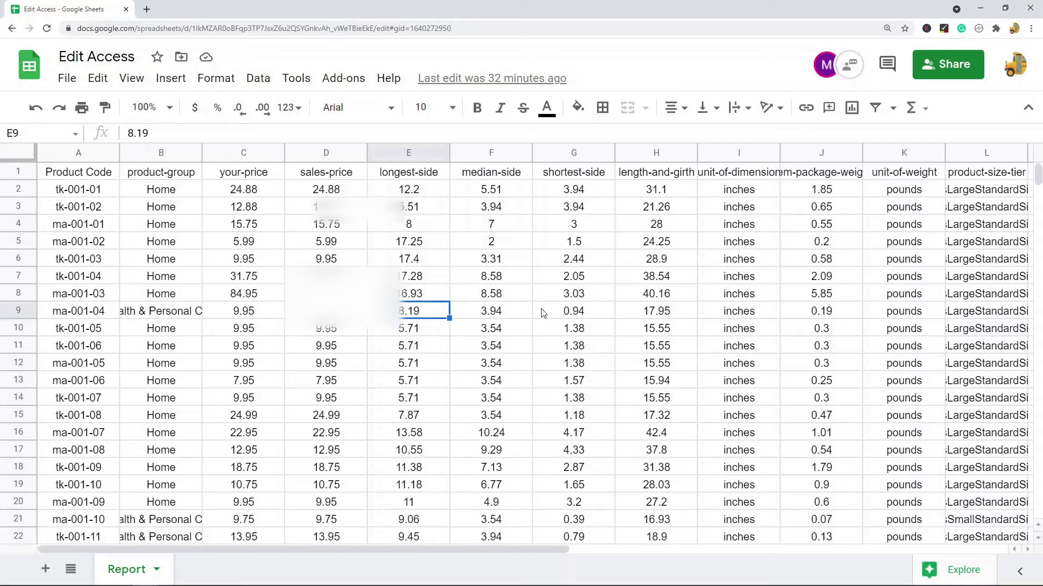
{"action": "left_click", "coordinate": [946, 77]}
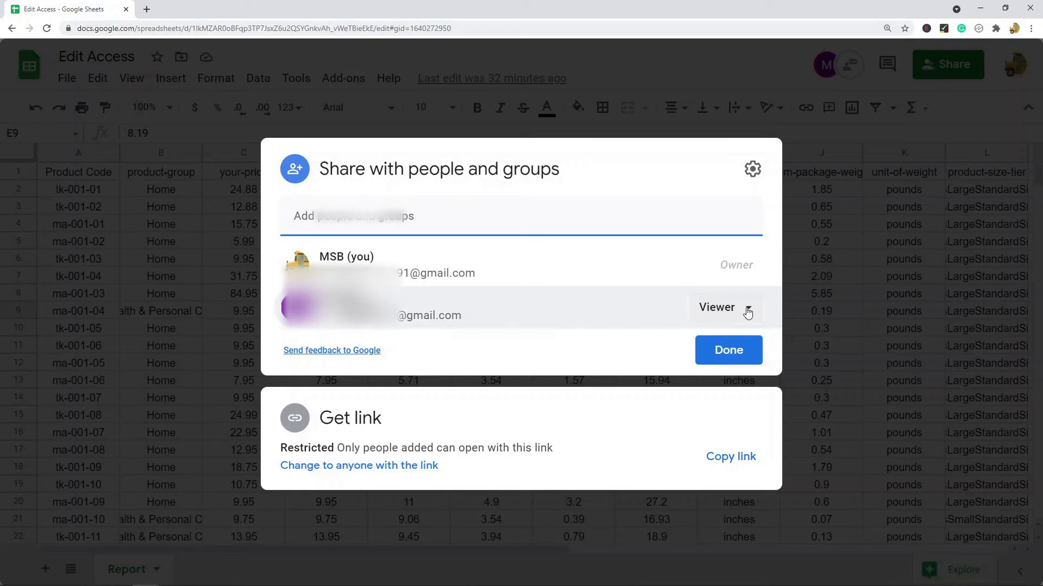
{"action": "left_click", "coordinate": [748, 313]}
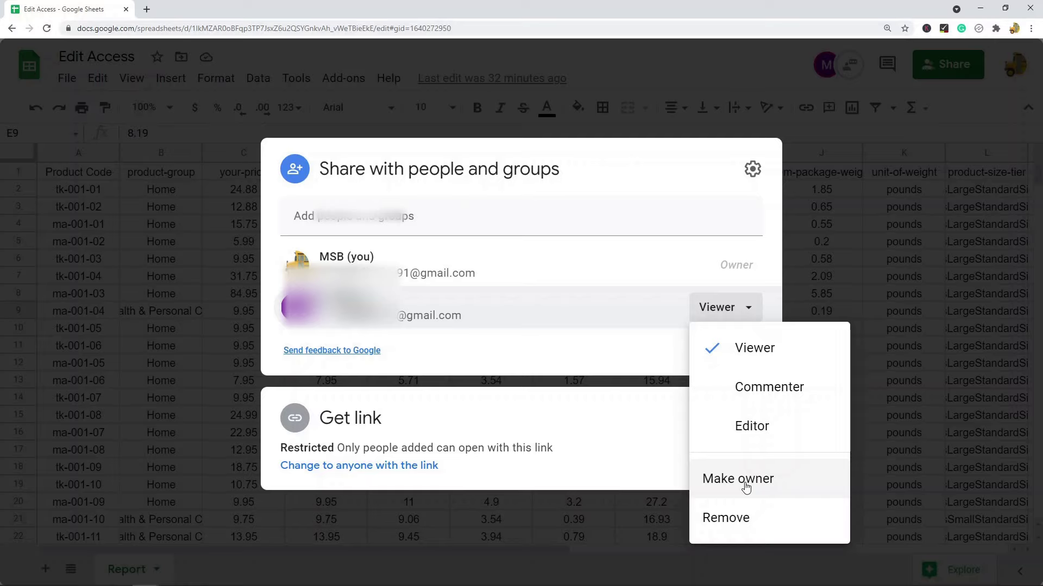
Choose Remove for the collaborator and save the Edit Access sharing change.
{"action": "left_click", "coordinate": [738, 520]}
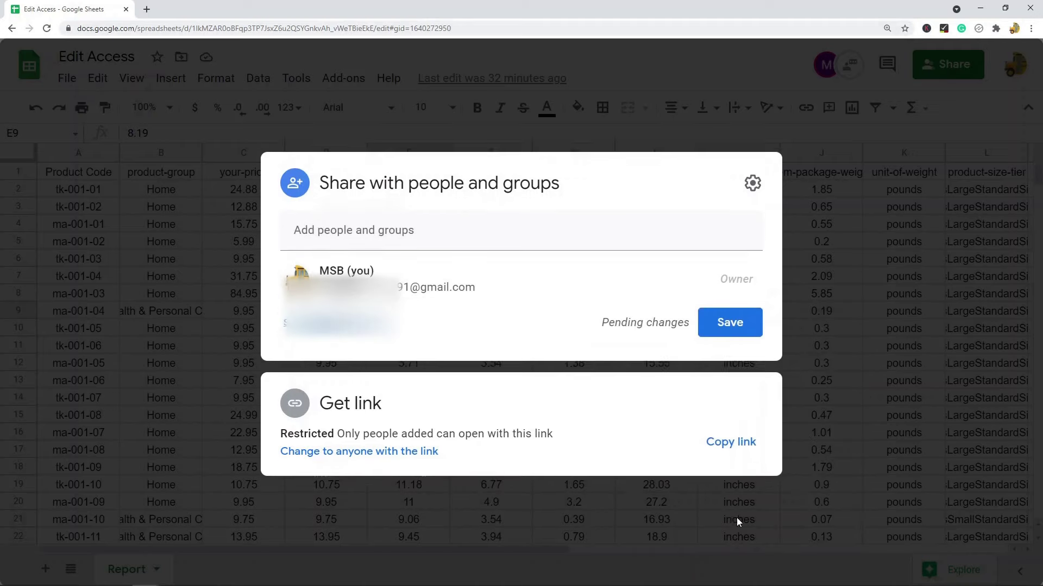
{"action": "left_click", "coordinate": [733, 330]}
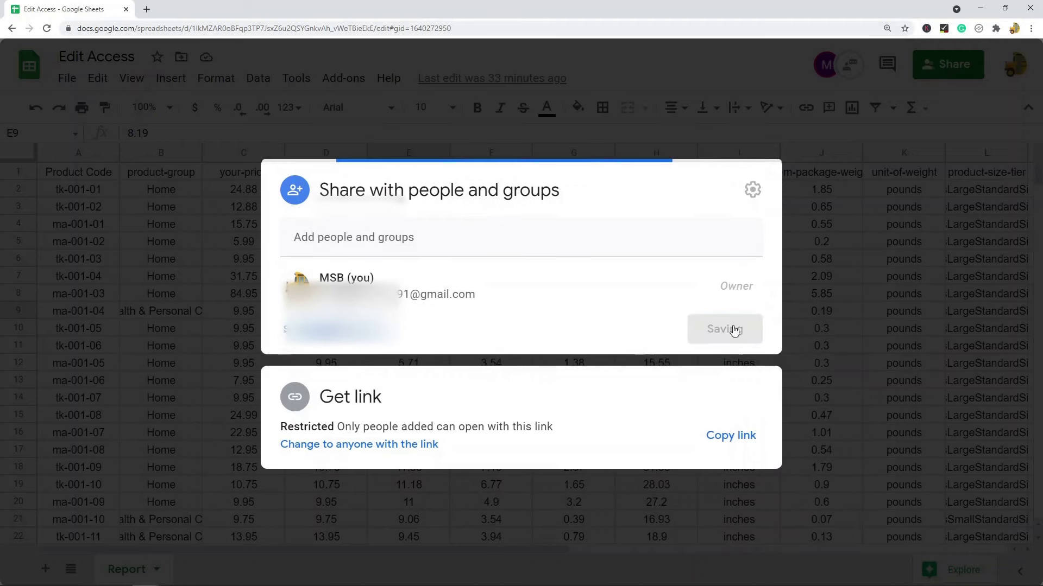